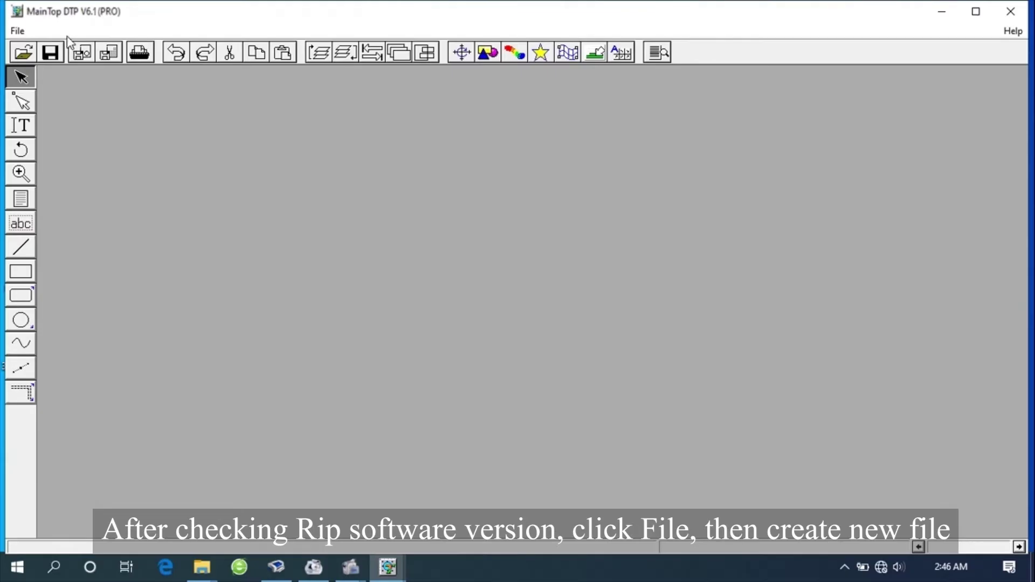
- Create a new single-master-page publication sized 100 × 200 mm with all spacing at 0 mm
click(18, 33)
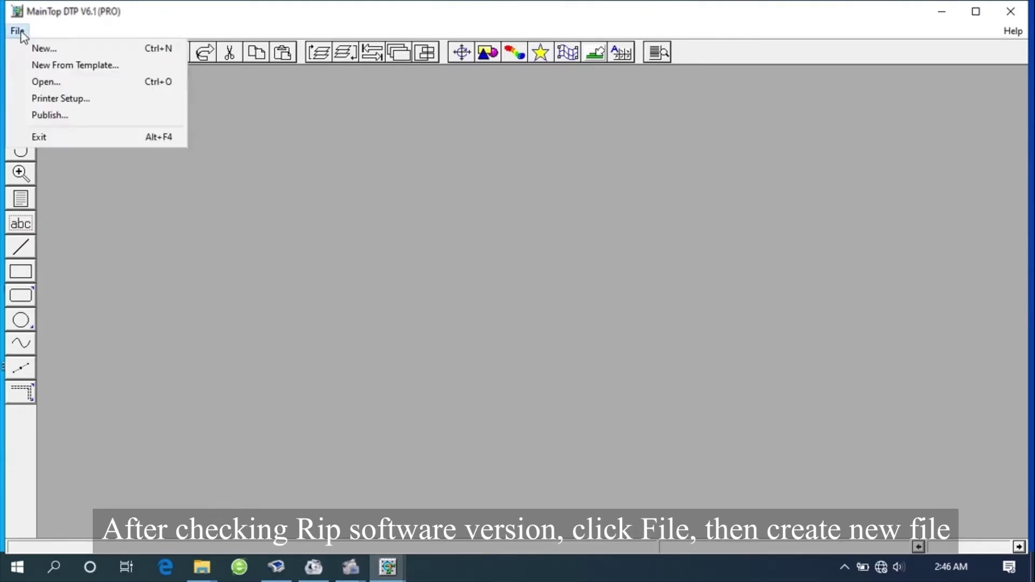
click(47, 50)
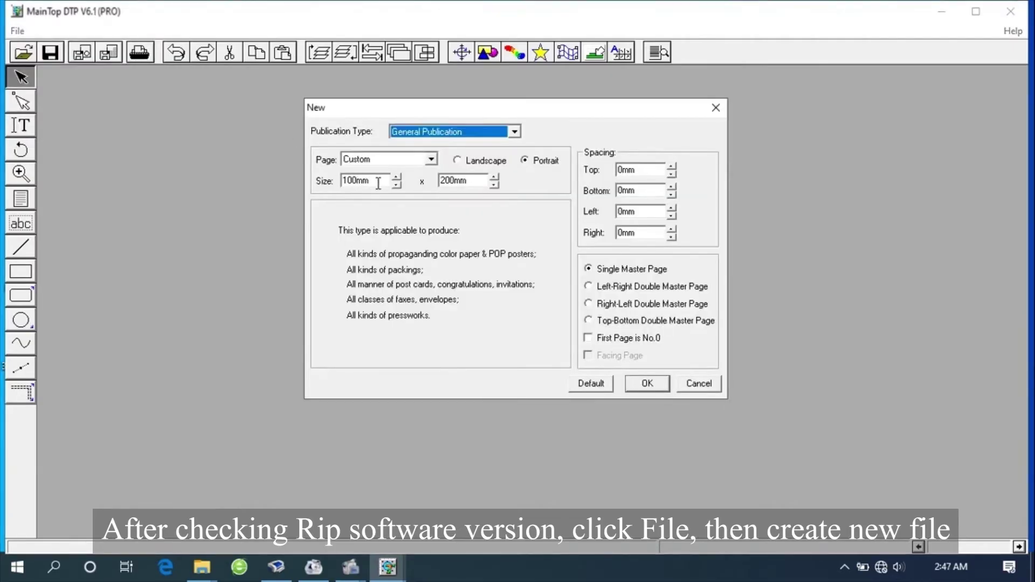
drag(380, 181, 340, 182)
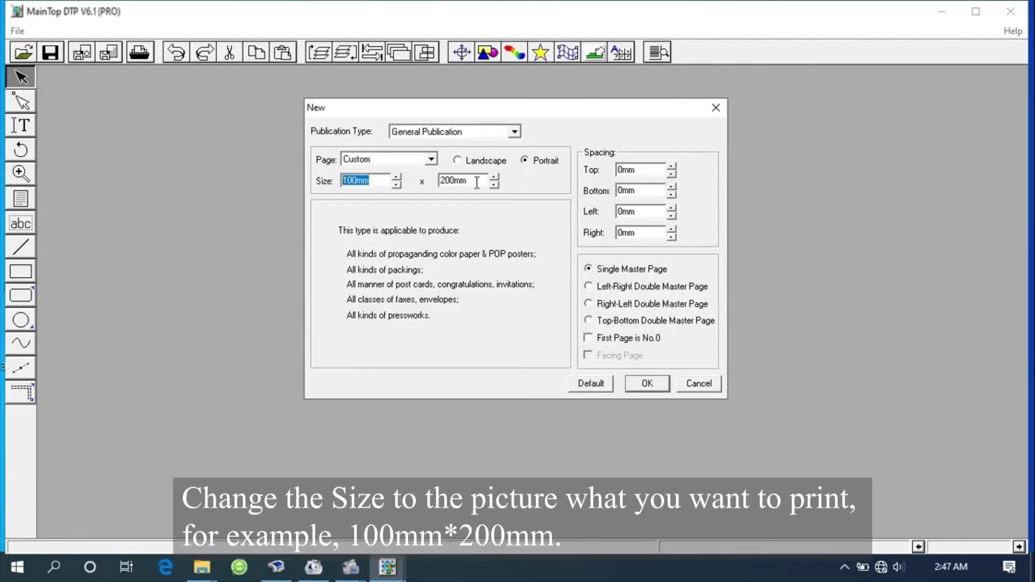
drag(478, 182, 441, 183)
drag(376, 183, 329, 185)
double_click(375, 180)
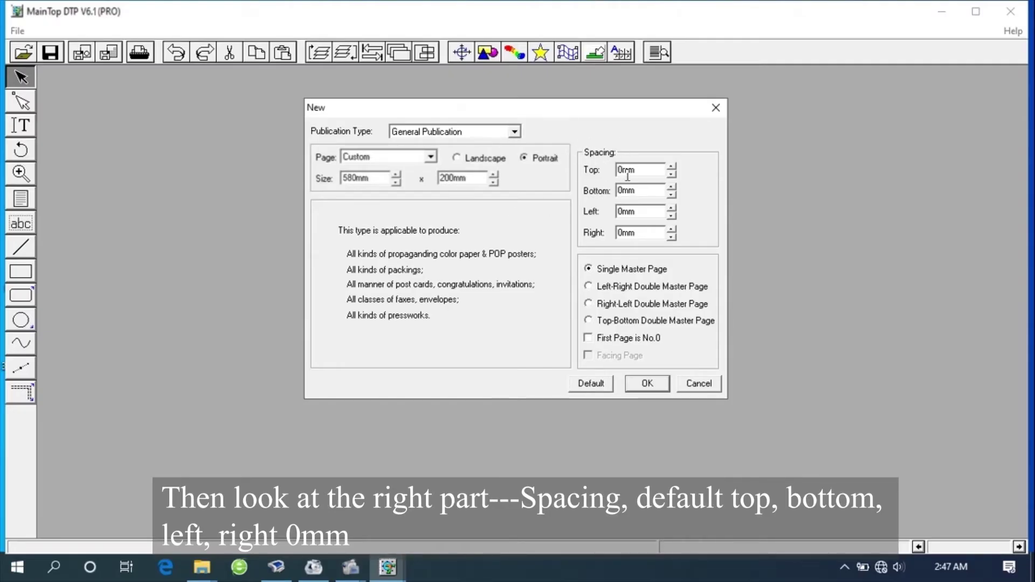
drag(656, 172, 607, 171)
key(Tab)
key(Tab)
key(Tab)
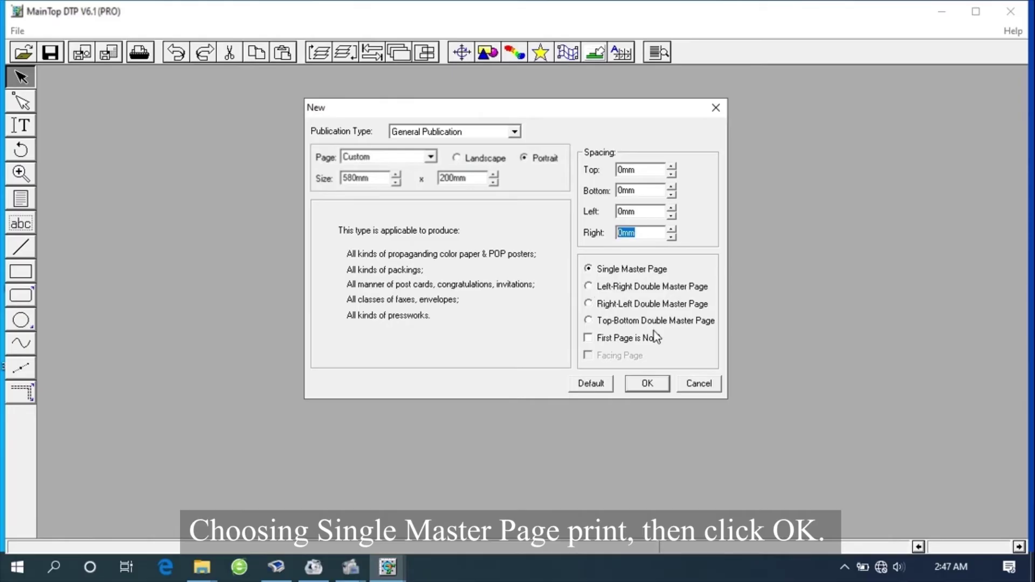
click(648, 384)
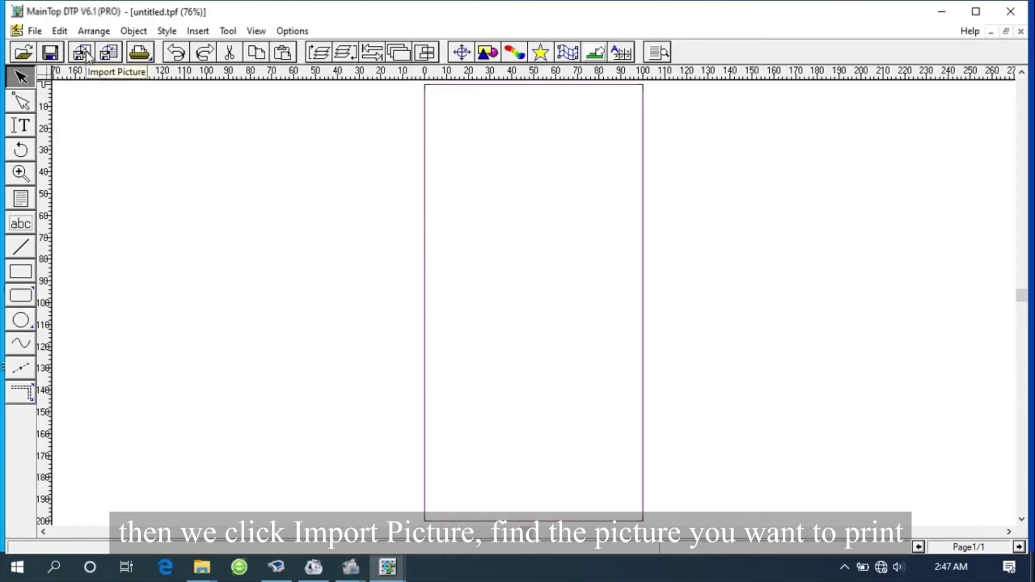
- Import ziyouuu.tif from the Desktop with Adjust left Off
click(83, 54)
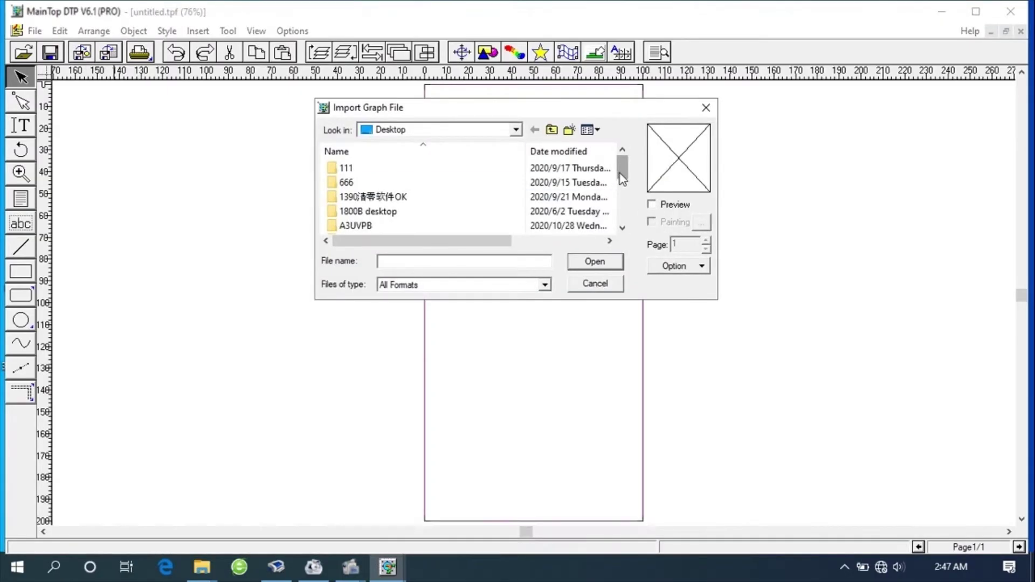
scroll(452, 226, down, 4)
click(453, 227)
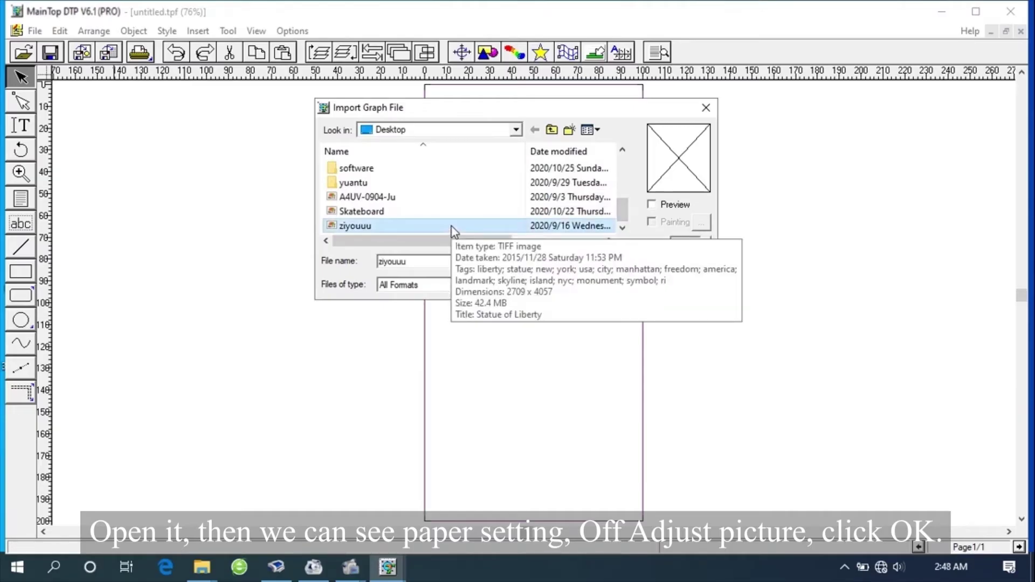
click(585, 263)
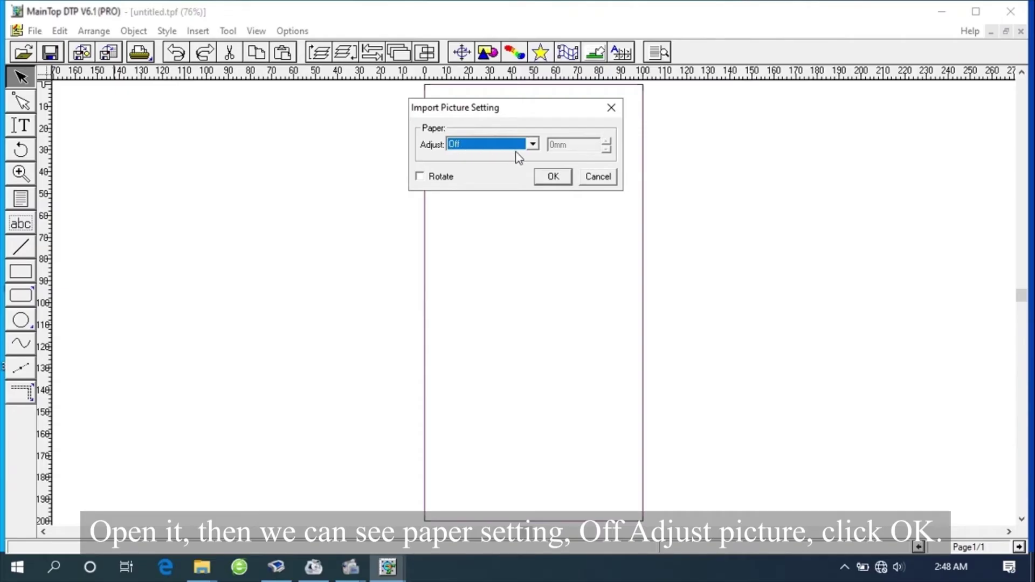
click(570, 183)
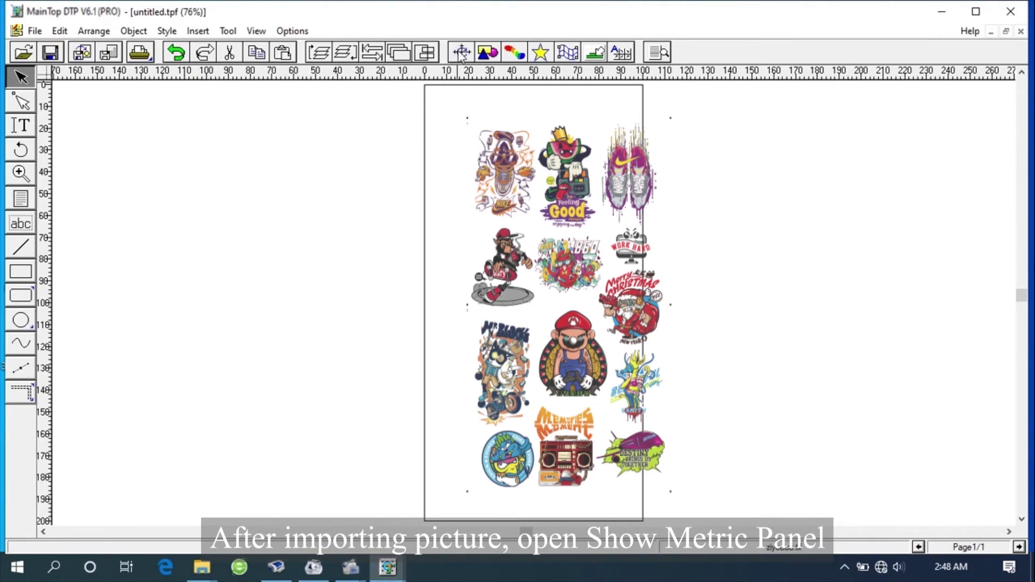
- Set the picture to 100 mm wide by 200 mm high and move it to the page's top-left corner
click(461, 53)
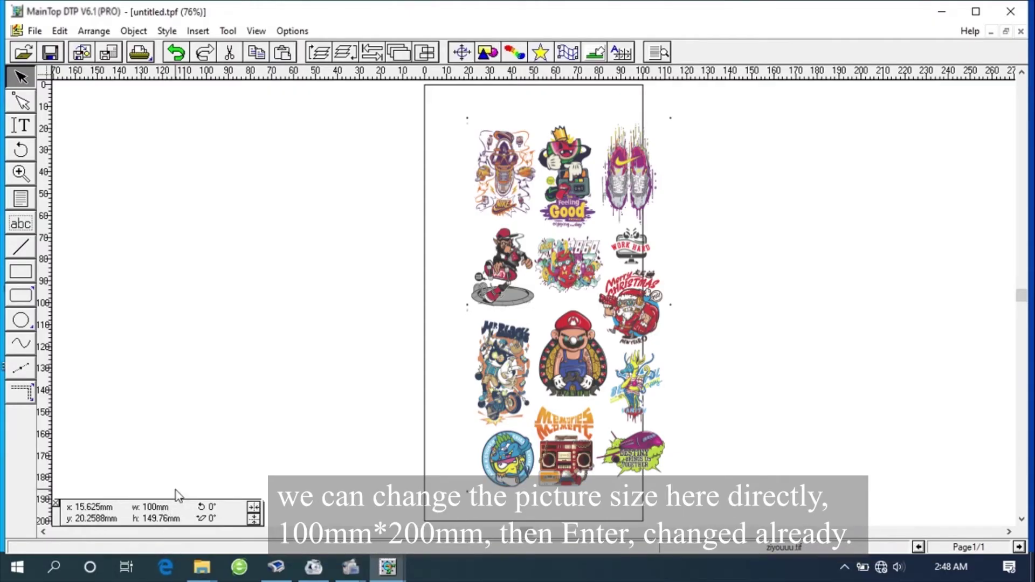
double_click(172, 507)
text(1)
key(Tab)
text(200)
key(Return)
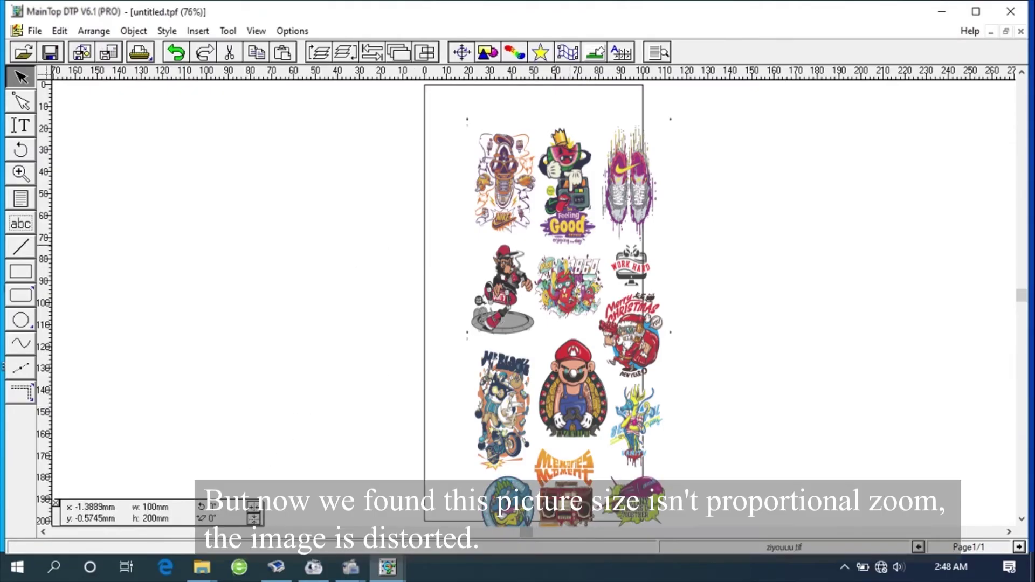
drag(442, 95, 422, 83)
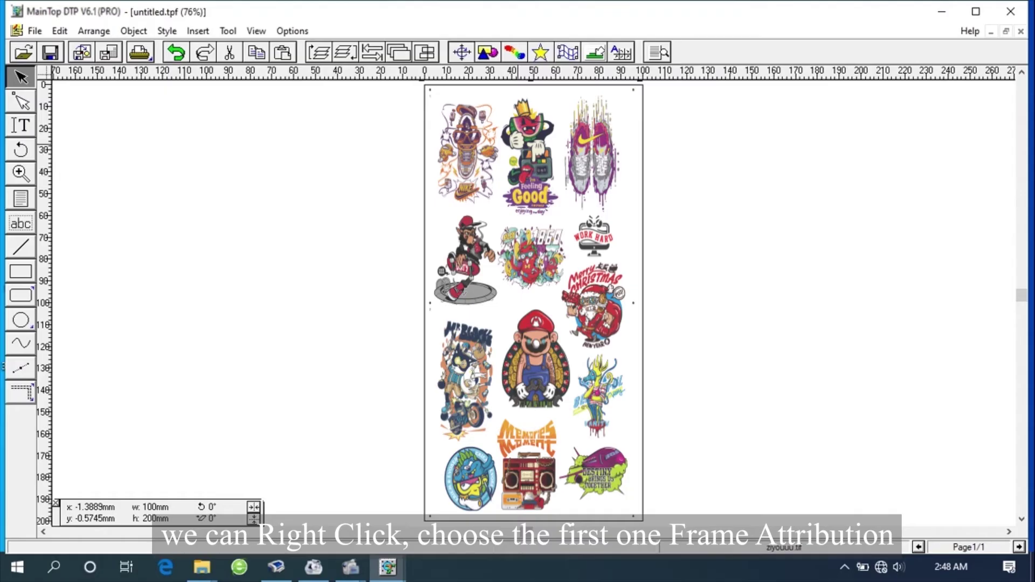
- Turn on Constrain Proportion in Frame Attribution so the sheet becomes 100 × 149.76 mm
right_click(518, 147)
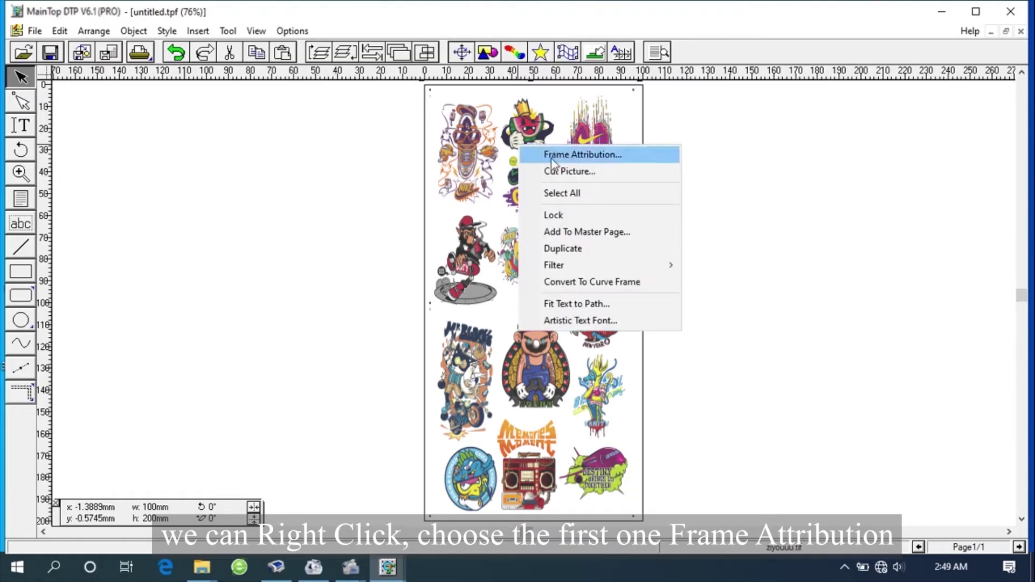
click(591, 156)
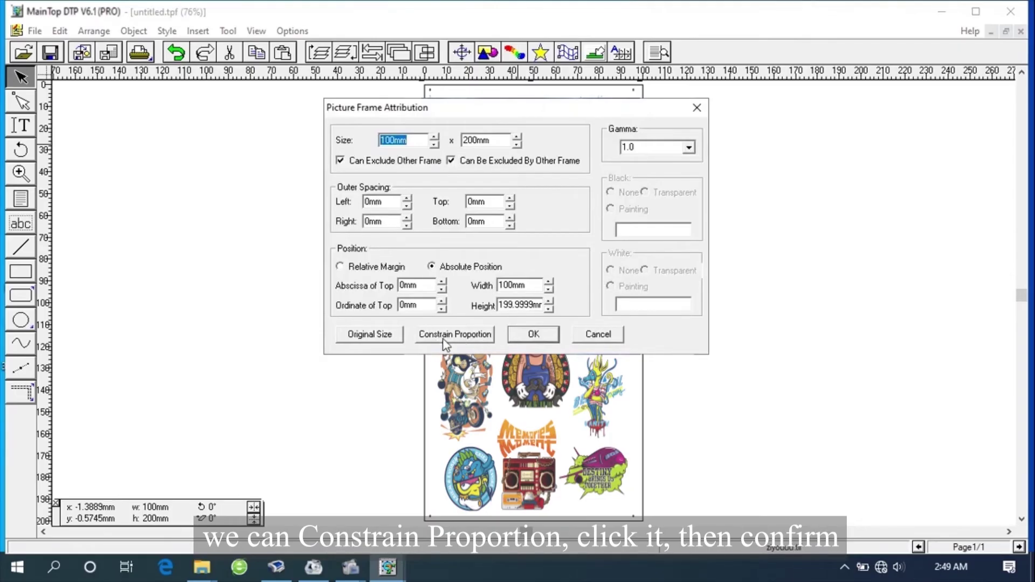
click(466, 340)
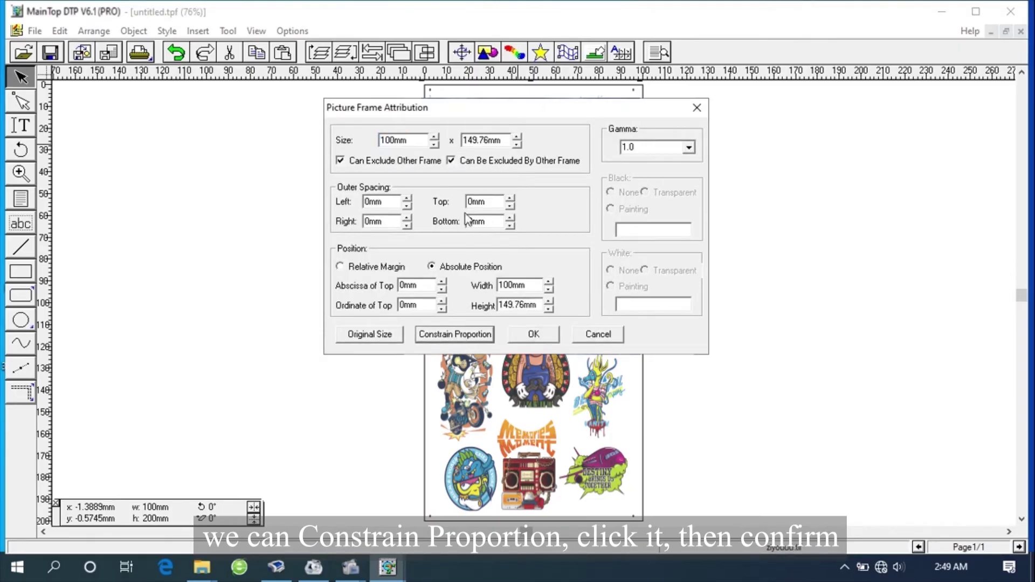
click(533, 335)
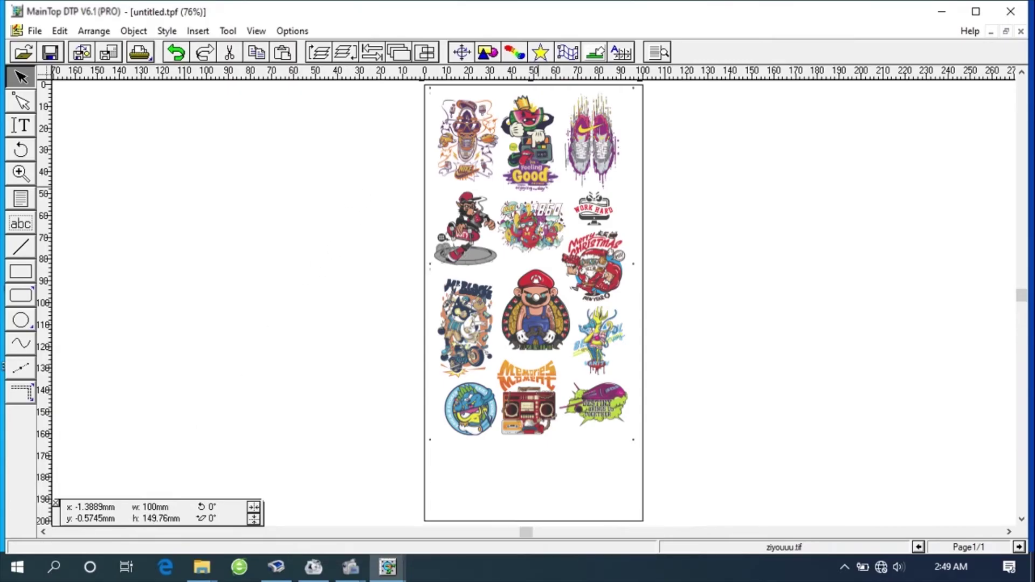
- In Page Setup, change the page height to 149.76 mm, keeping 100 mm width and Portrait
drag(547, 194, 551, 195)
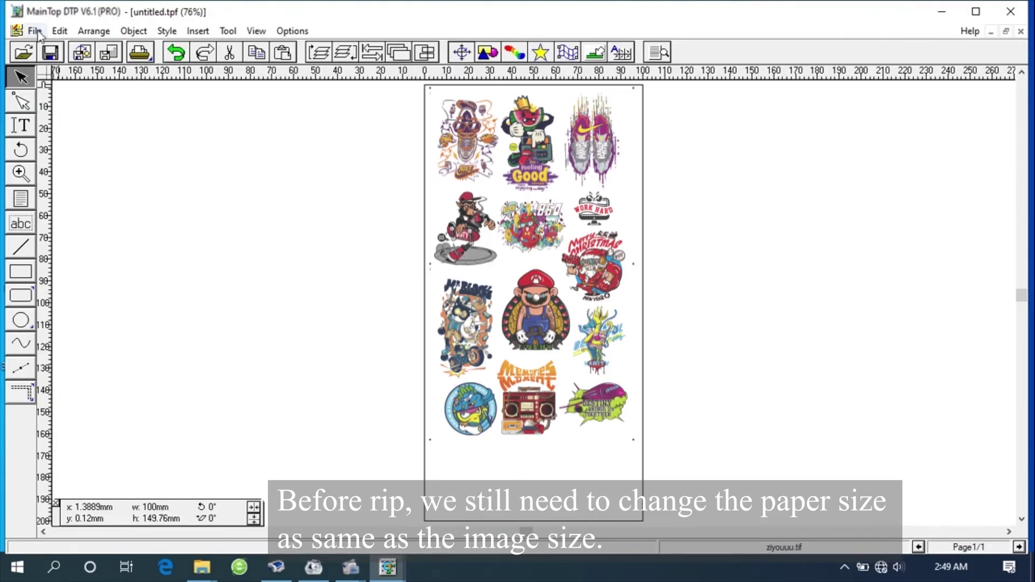
click(34, 31)
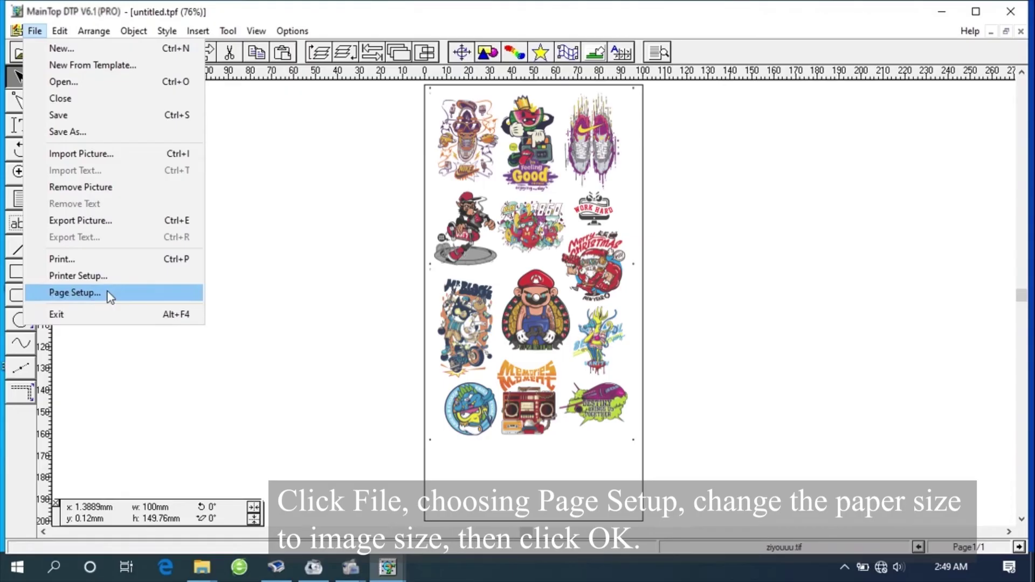
click(75, 293)
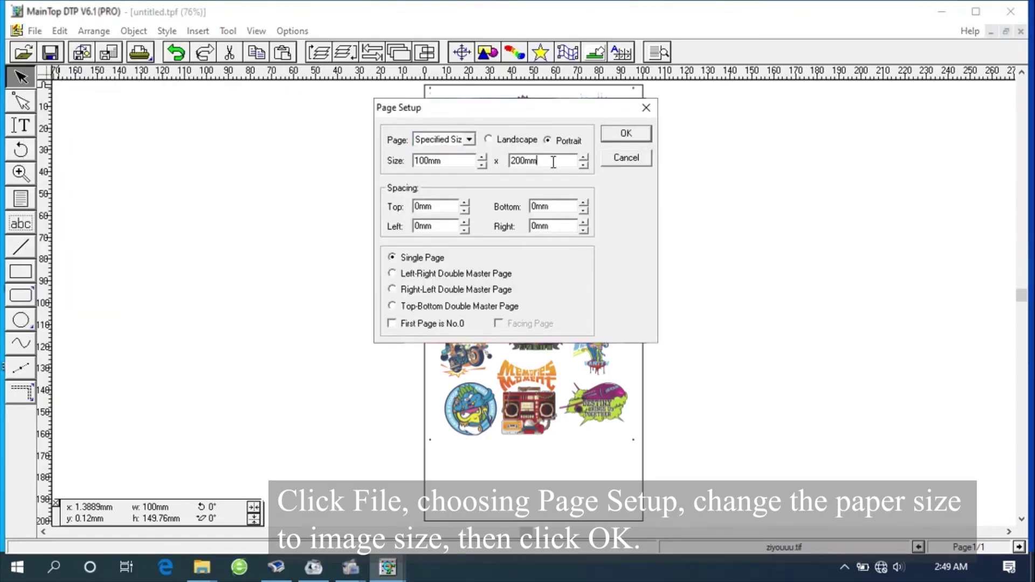
drag(538, 161, 513, 164)
text(14)
text(9.)
text(76)
click(635, 135)
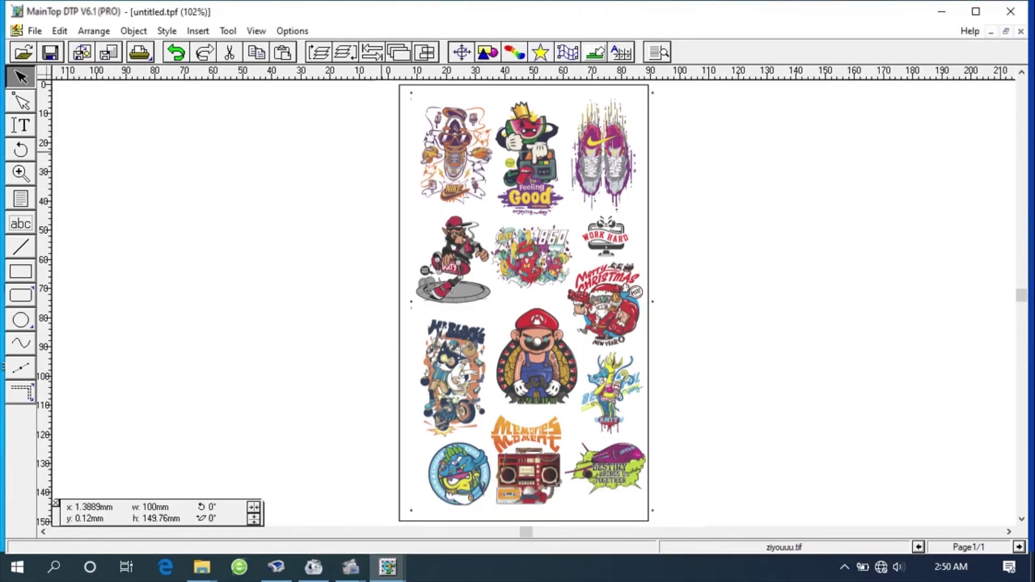
- Centre the sticker sheet vertically and horizontally on the page, then deselect it
click(369, 55)
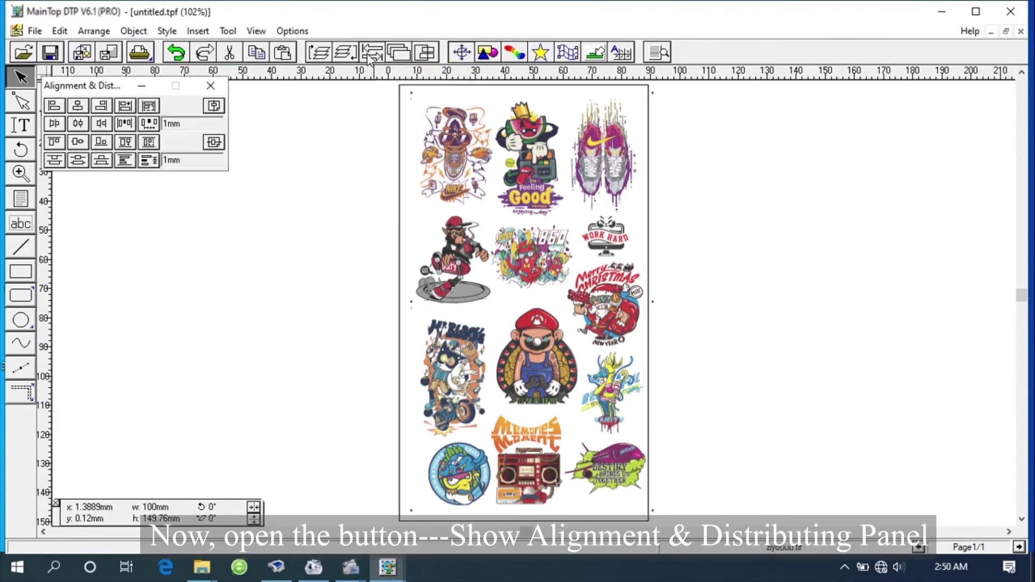
click(214, 143)
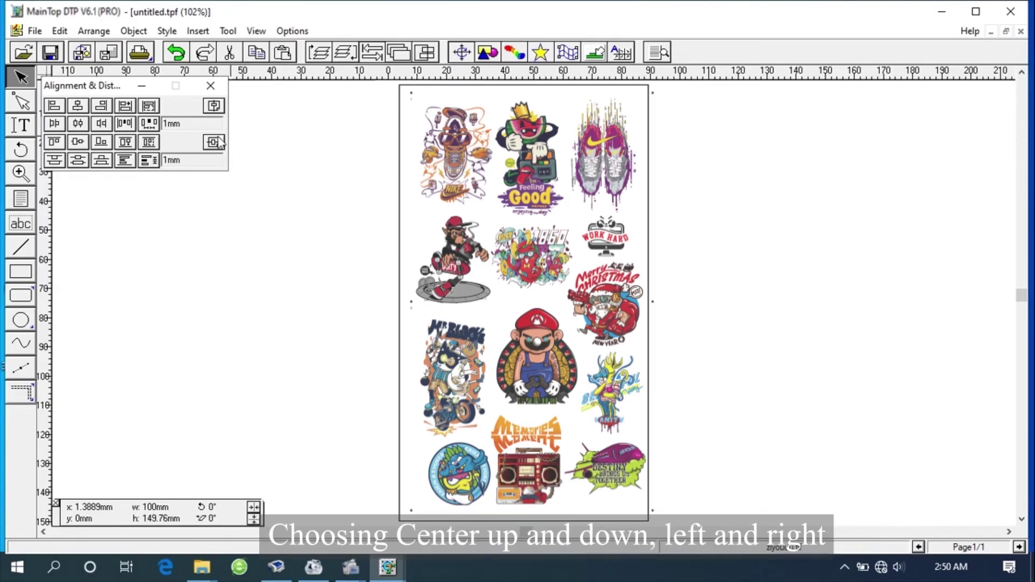
click(214, 106)
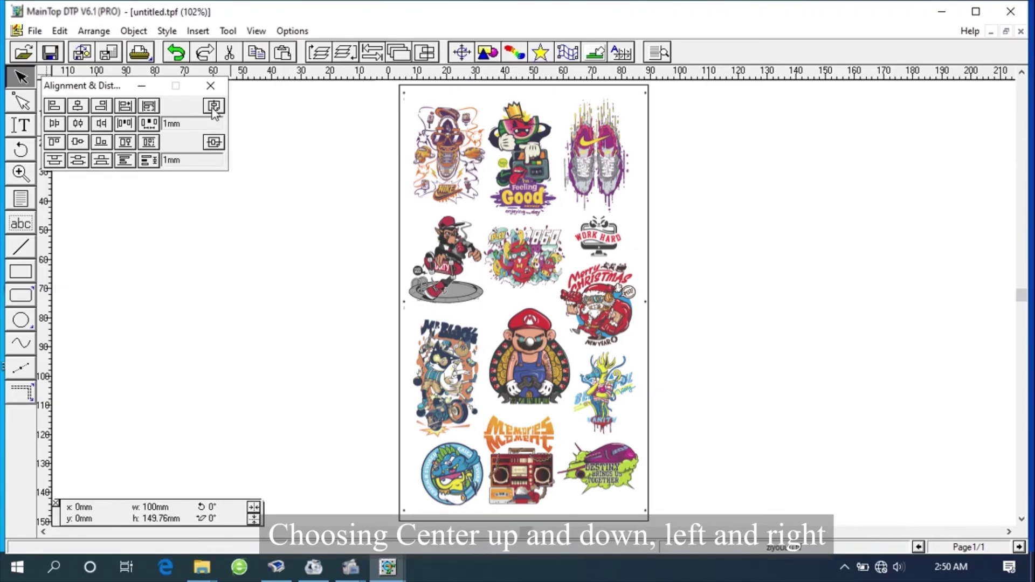
click(287, 227)
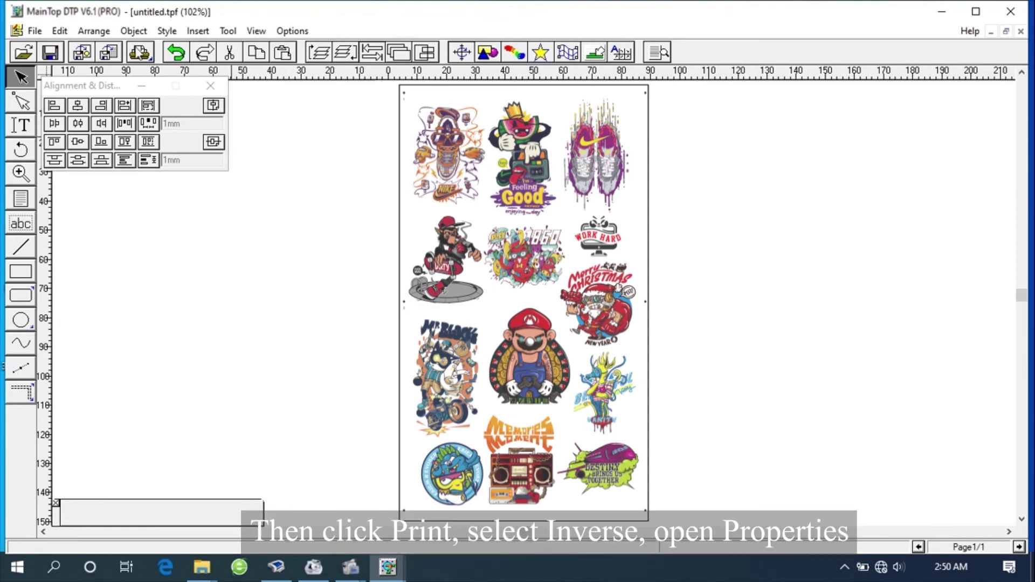
- Enable Inverse printing, auto-set the printer paper to the page size, and choose Print to File
click(139, 52)
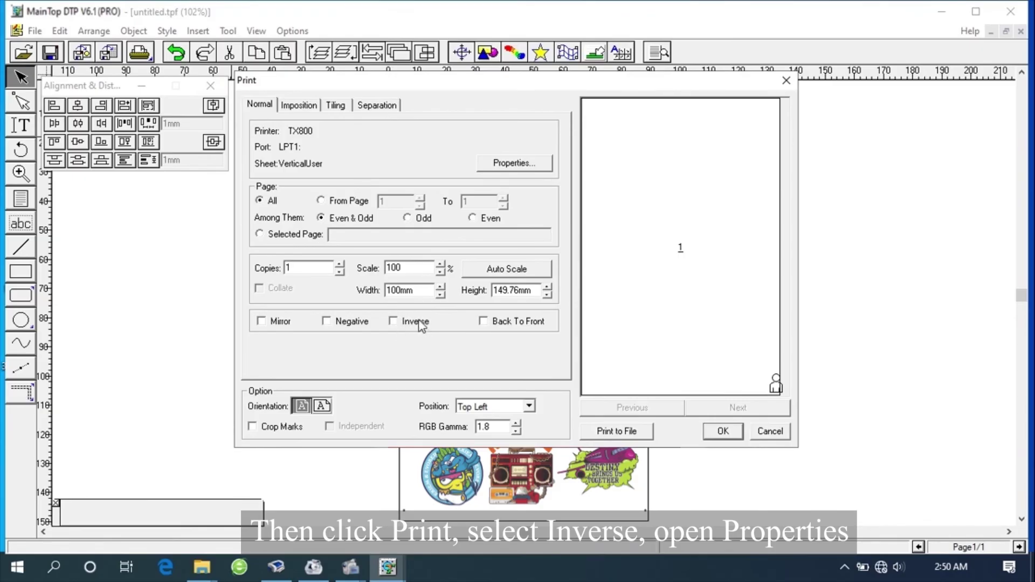
click(396, 322)
click(511, 164)
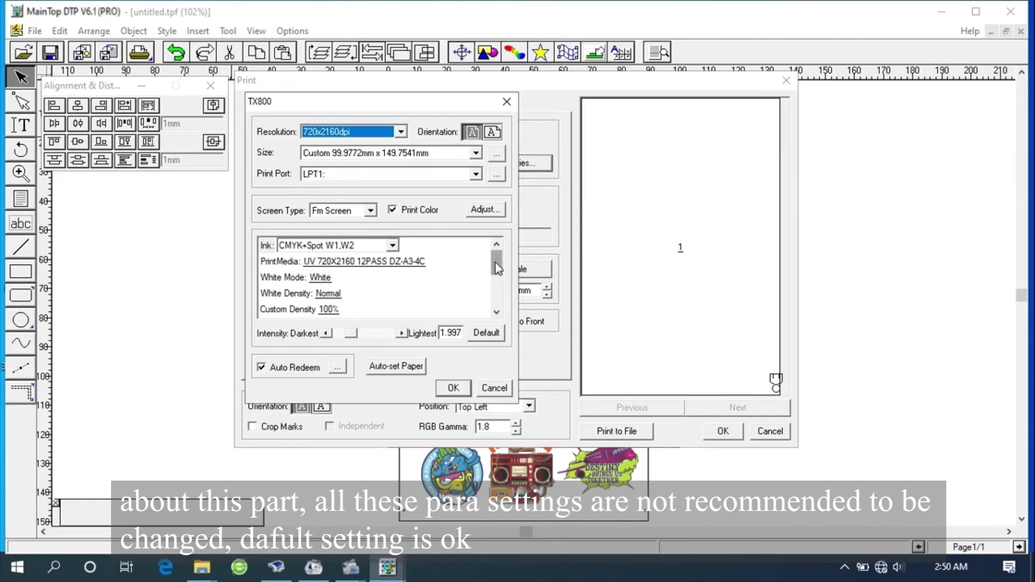
mouse_move(494, 262)
mouse_down()
mouse_move(495, 315)
mouse_move(491, 264)
mouse_move(495, 311)
mouse_move(500, 260)
mouse_up()
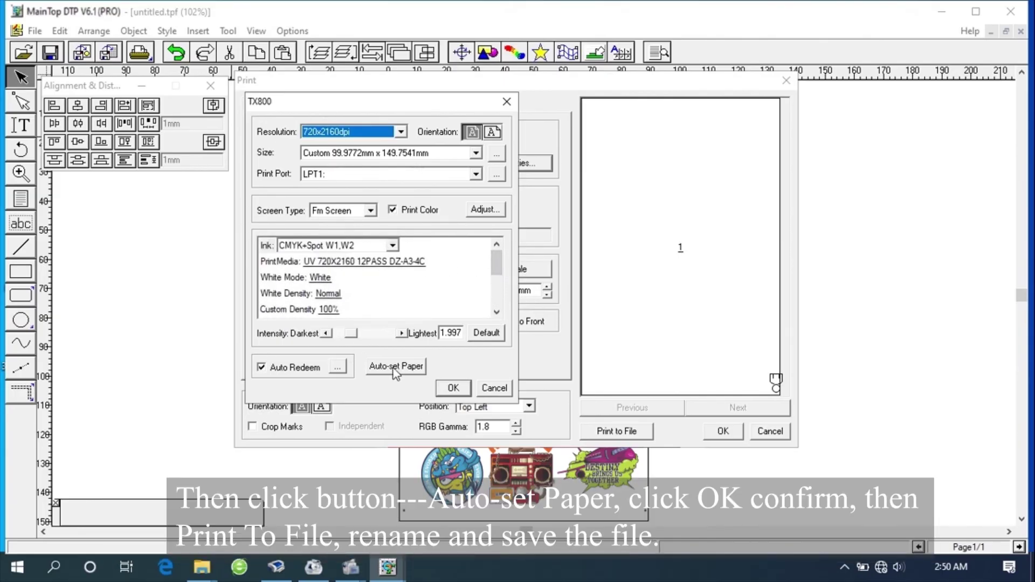
click(408, 369)
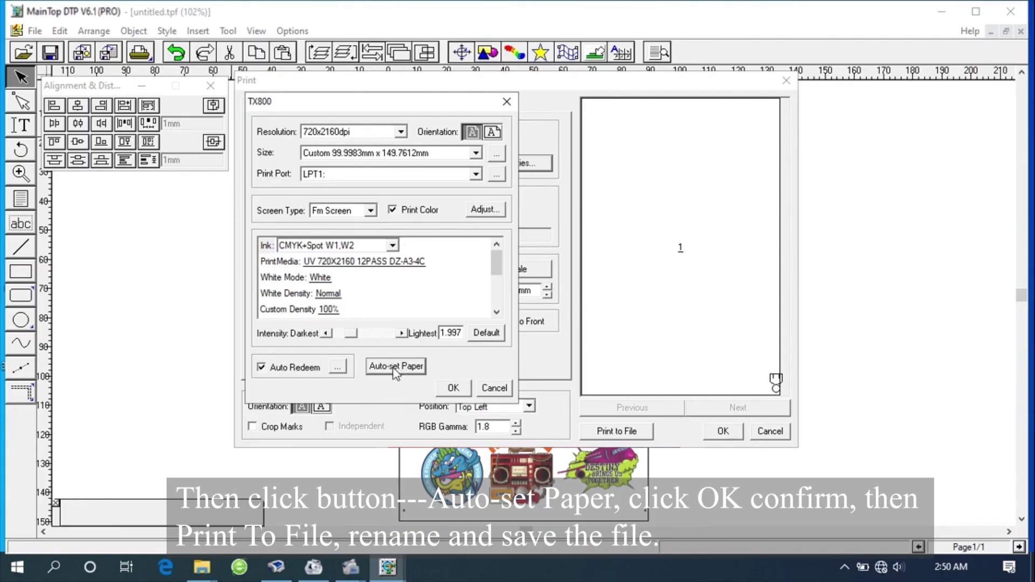
click(387, 370)
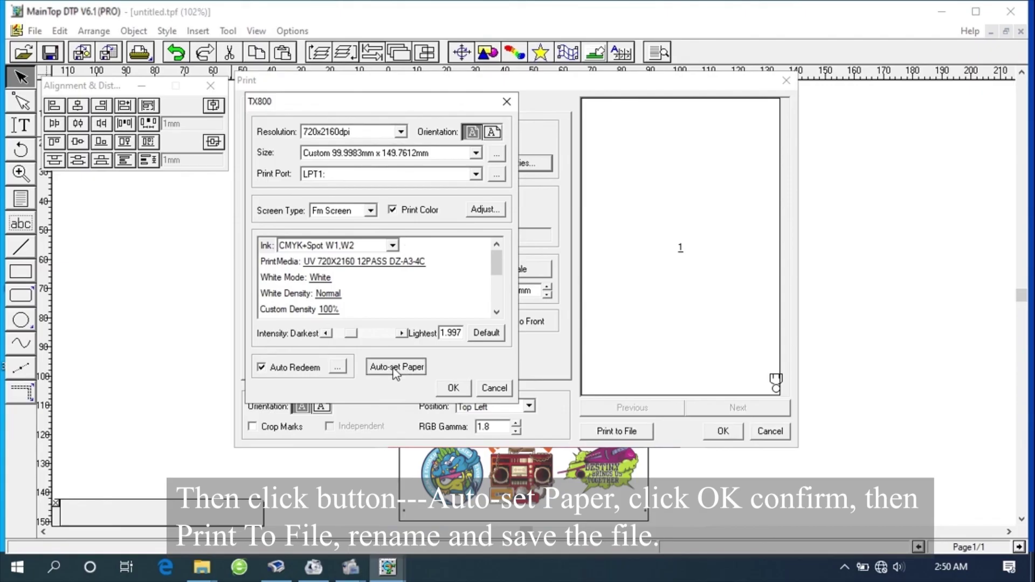
click(451, 390)
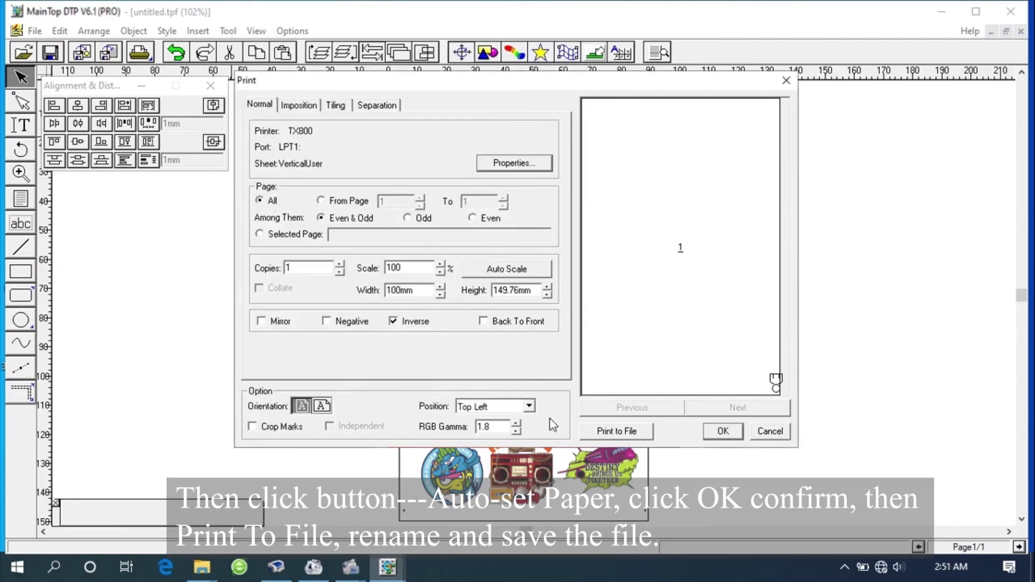
click(609, 437)
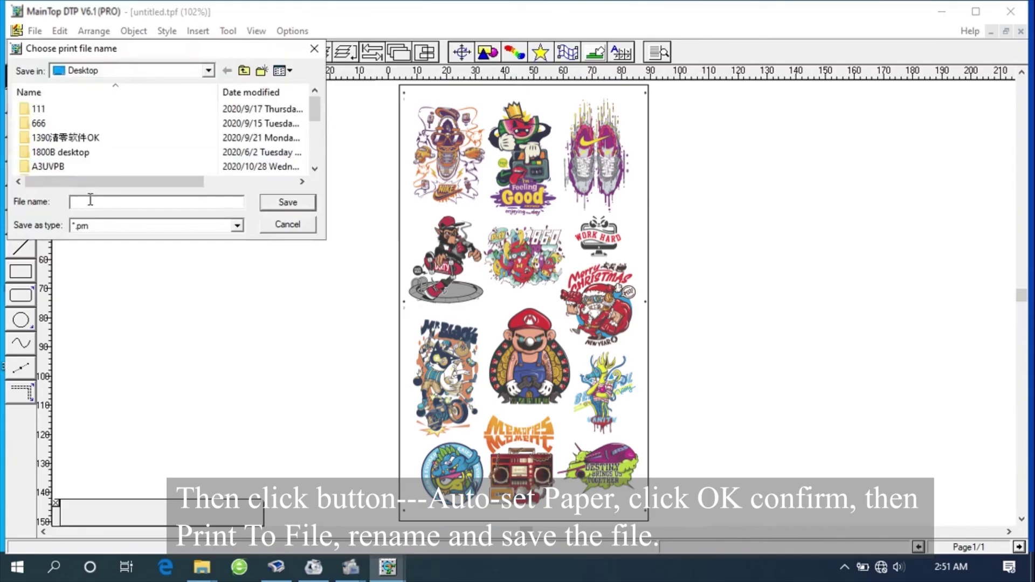
text(888)
text(Funsun)
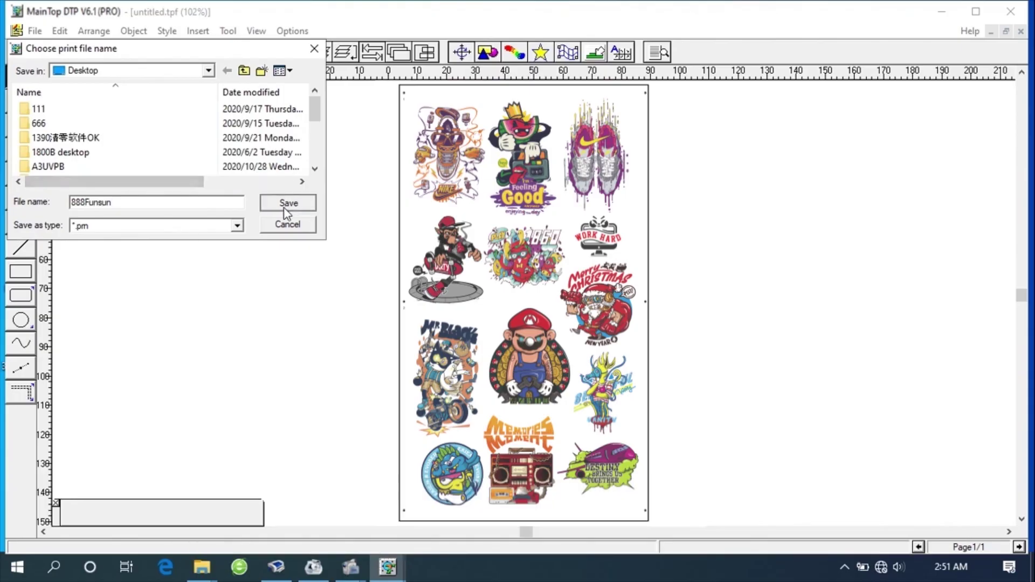
- Save the print file as '888Funsun' on the Desktop to start ripping
click(283, 209)
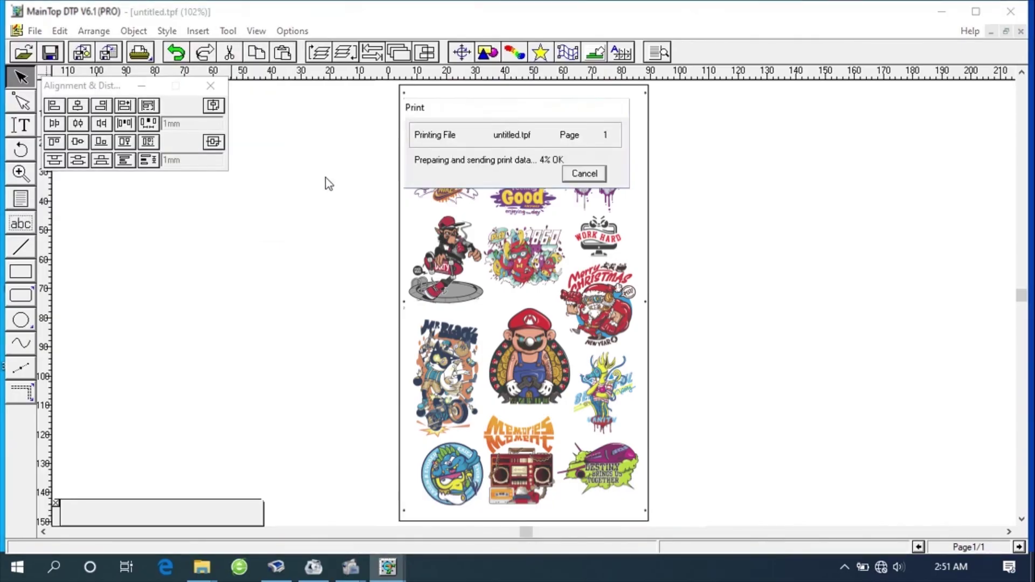